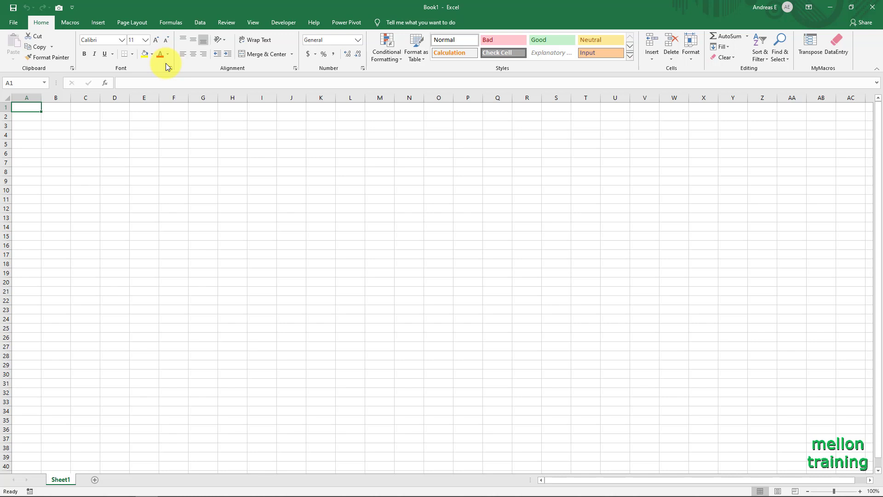
Import the Gapminder population CSV from the Desktop with Get Data > From Text/CSV
{"action": "left_click", "coordinate": [200, 23]}
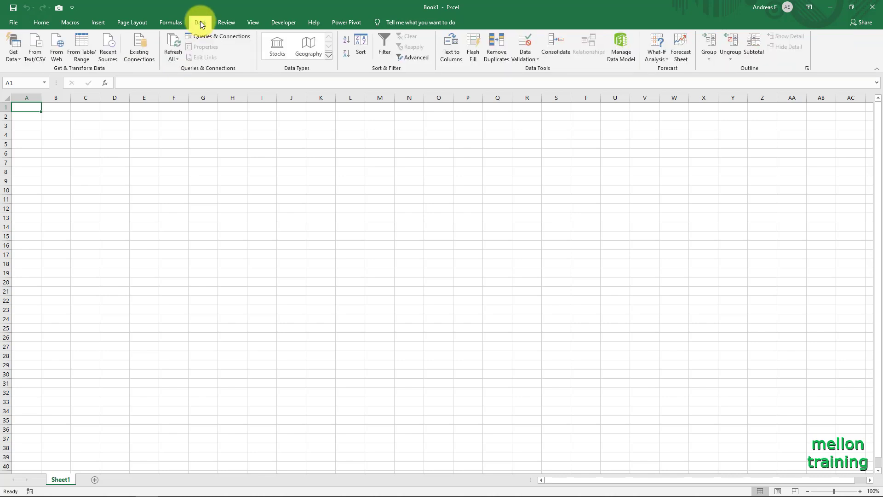
{"action": "left_click", "coordinate": [19, 60]}
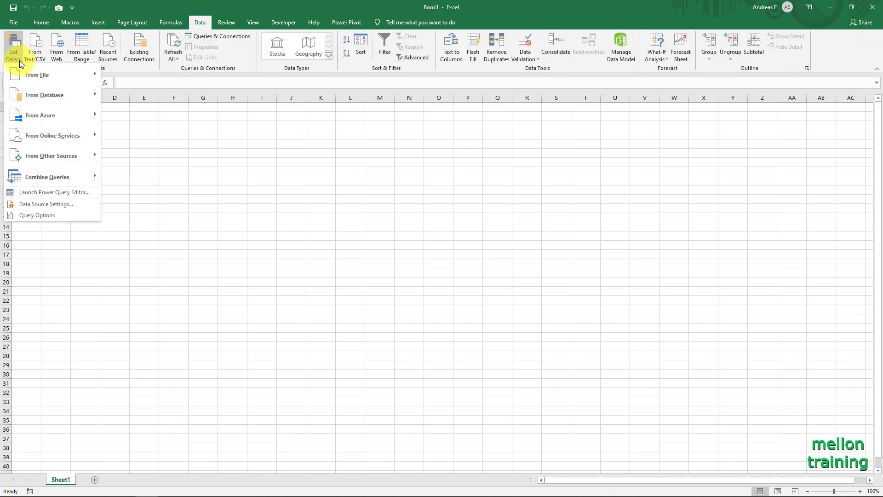
{"action": "mouse_move", "coordinate": [38, 74]}
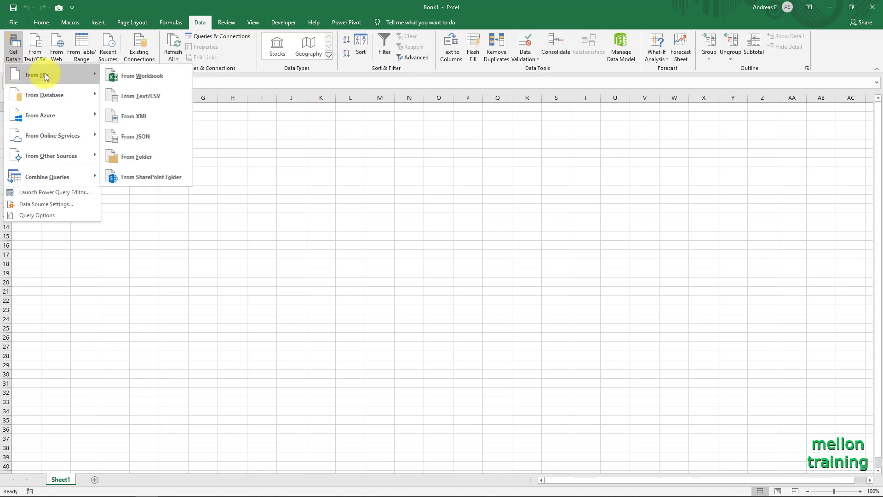
{"action": "left_click", "coordinate": [164, 97]}
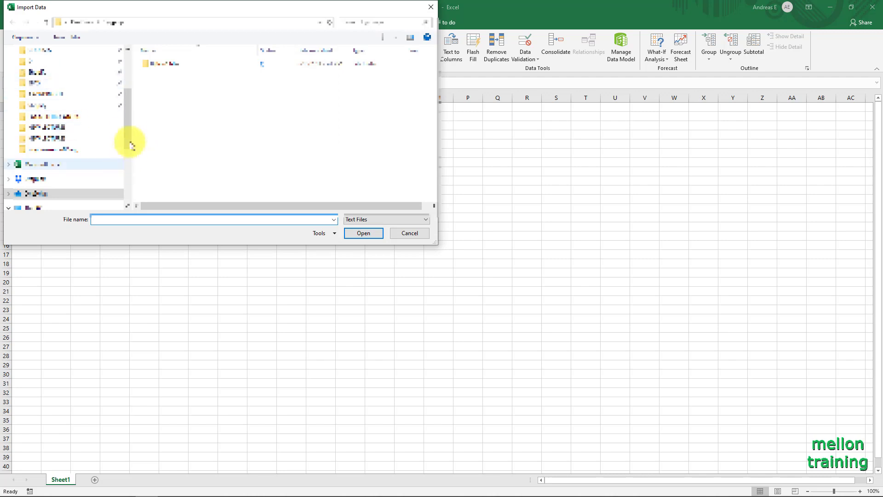
{"action": "left_click_drag", "start_coordinate": [125, 126], "coordinate": [121, 82]}
{"action": "left_click", "coordinate": [48, 81]}
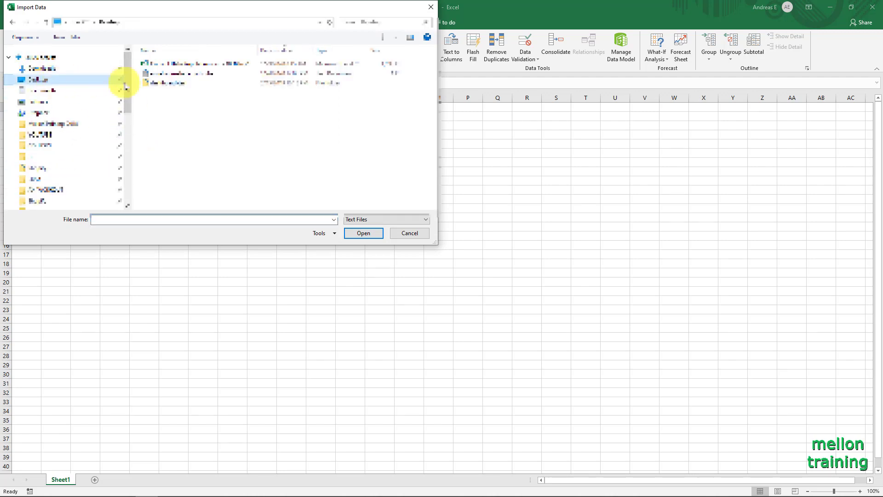
{"action": "double_click", "coordinate": [207, 65]}
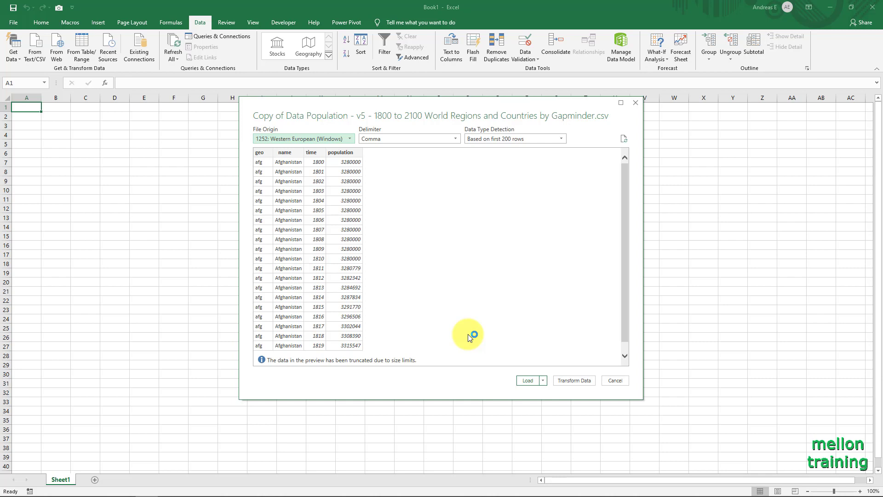
Load the CSV with Load To... as Only Create Connection, with Add to Data Model ticked
{"action": "left_click", "coordinate": [544, 381]}
{"action": "left_click", "coordinate": [562, 399]}
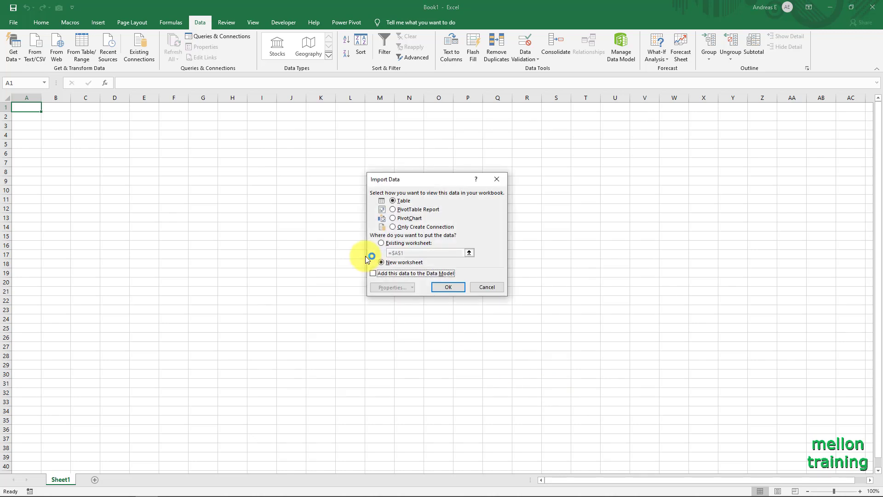
{"action": "left_click", "coordinate": [392, 227]}
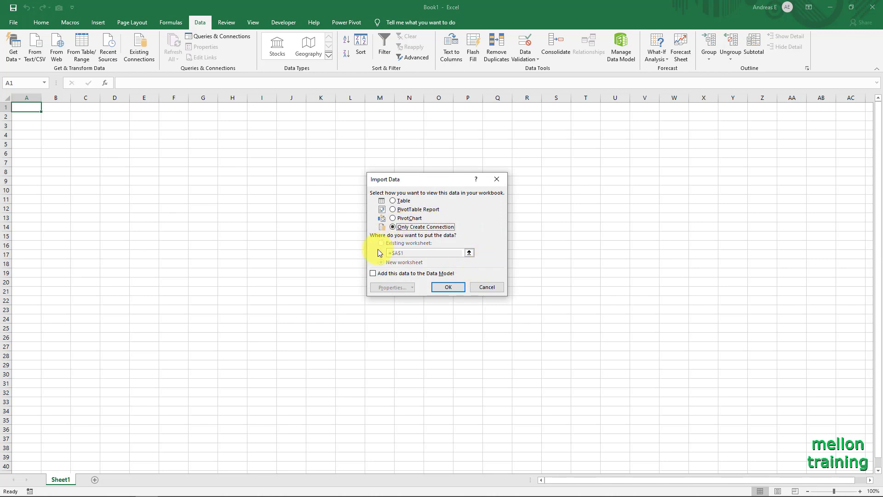
{"action": "left_click", "coordinate": [372, 273]}
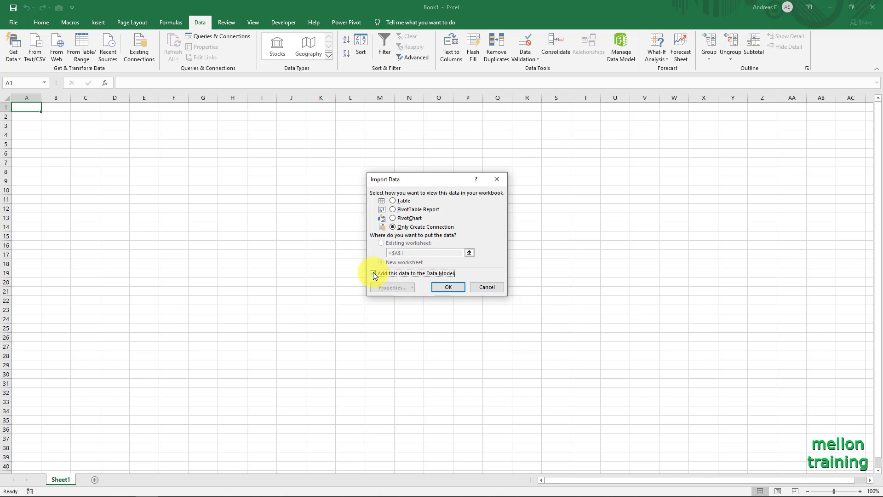
{"action": "left_click", "coordinate": [446, 286]}
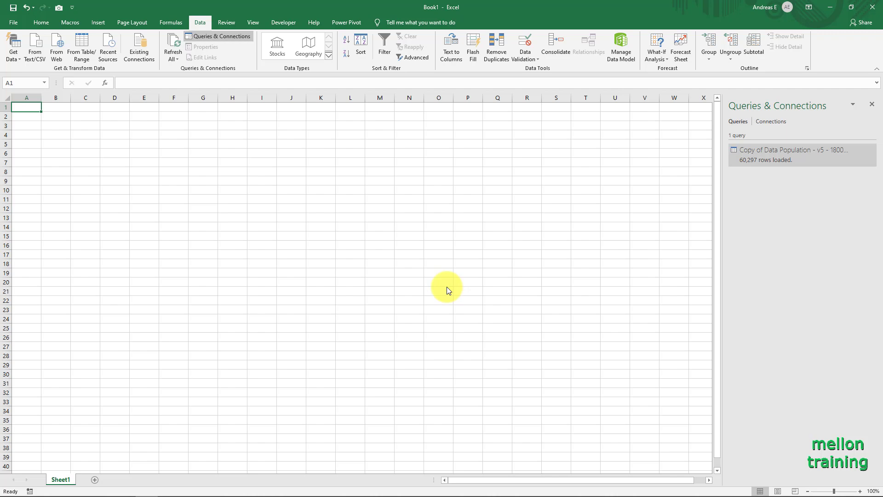
Launch the Power Query Editor and select the Copy of Data Population query
{"action": "left_click", "coordinate": [18, 62]}
{"action": "left_click", "coordinate": [65, 191]}
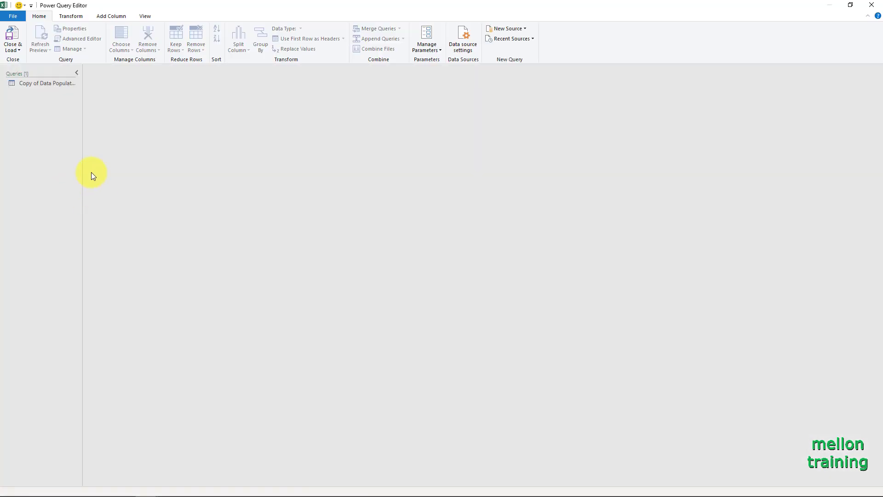
{"action": "left_click", "coordinate": [51, 84]}
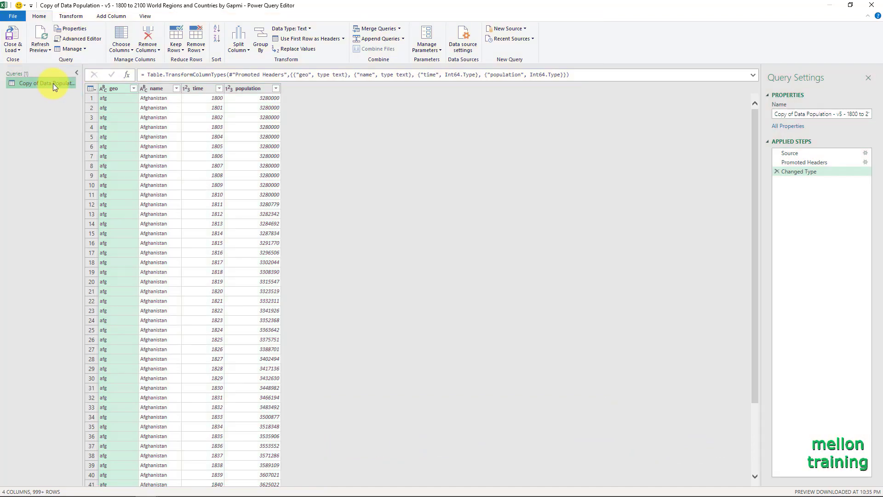
Collapse the Queries pane and review the Promoted Headers and Changed Type steps unchanged
{"action": "left_click", "coordinate": [77, 73]}
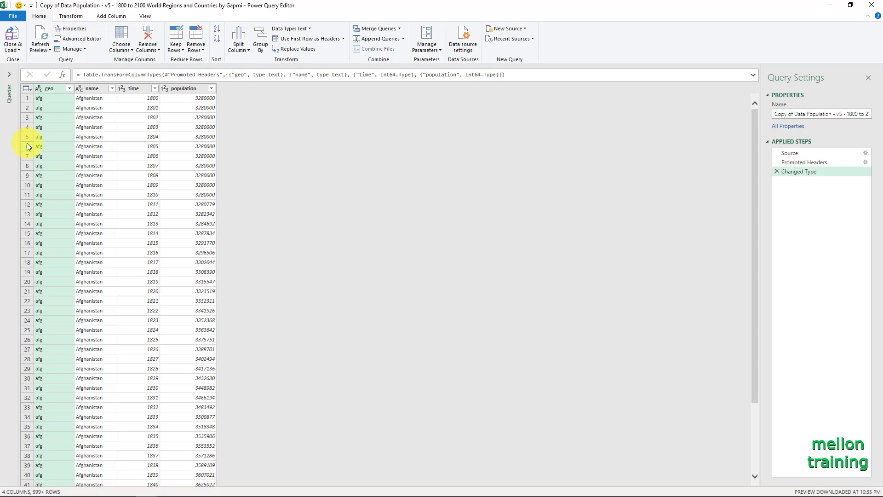
{"action": "mouse_move", "coordinate": [804, 162]}
{"action": "left_click", "coordinate": [844, 162]}
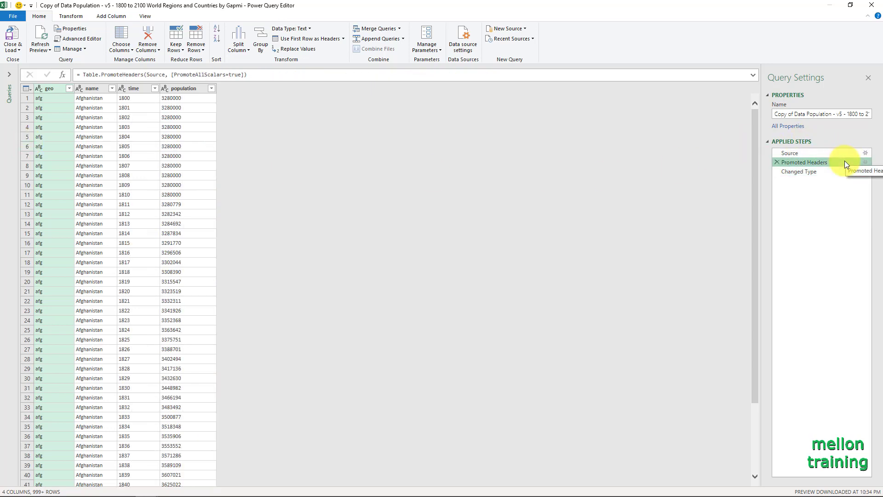
{"action": "left_click", "coordinate": [834, 173]}
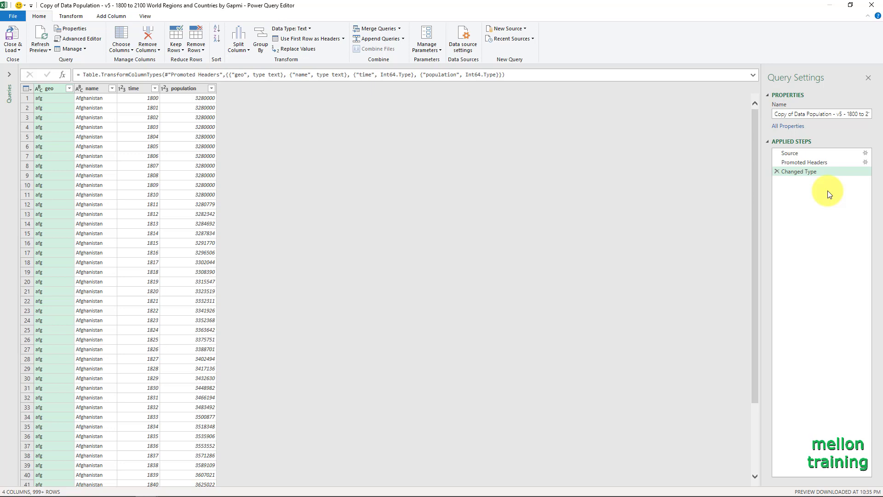
{"action": "left_click", "coordinate": [343, 38]}
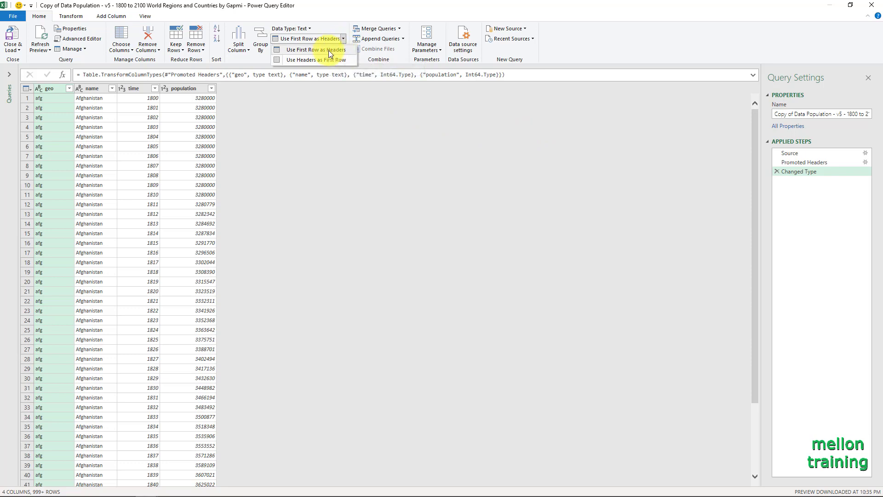
{"action": "left_click", "coordinate": [328, 109]}
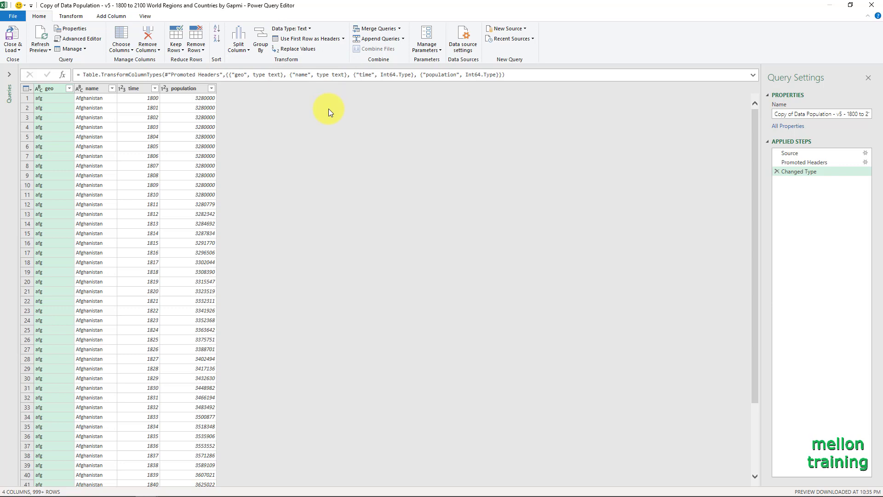
Keep geo and name as Text and leave the population column's type unchanged
{"action": "left_click", "coordinate": [39, 89]}
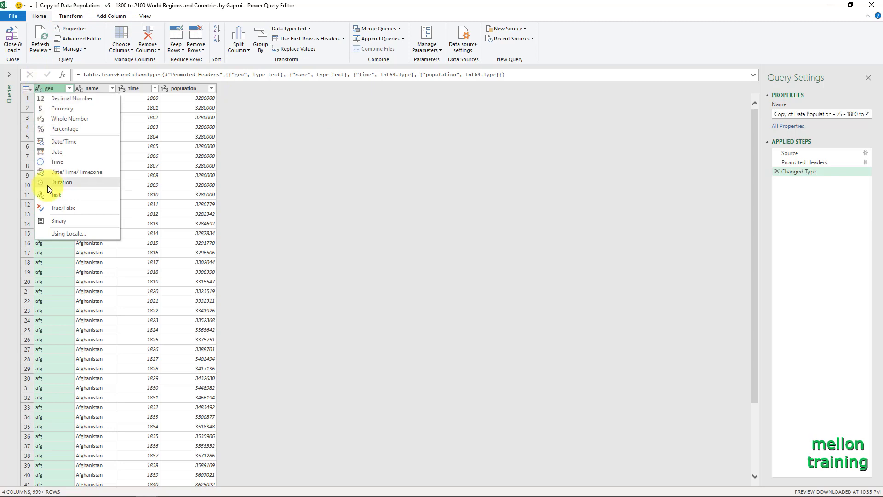
{"action": "left_click", "coordinate": [55, 196]}
{"action": "left_click", "coordinate": [79, 88]}
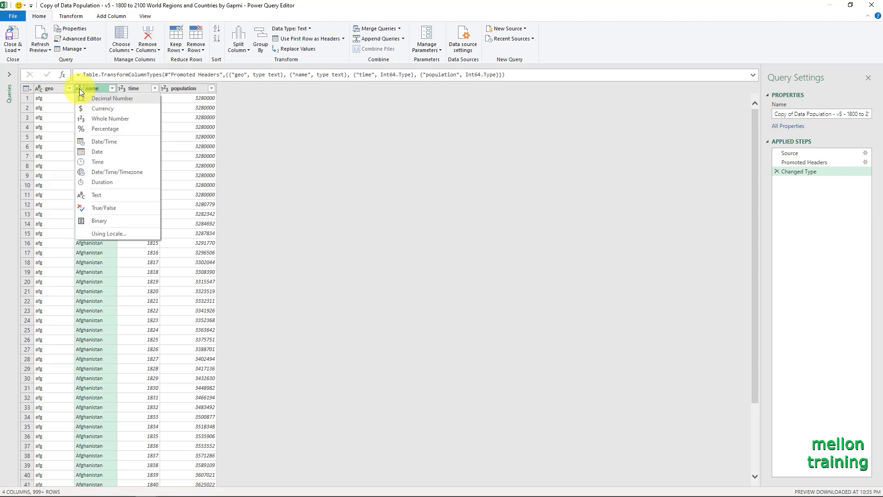
{"action": "left_click", "coordinate": [113, 196]}
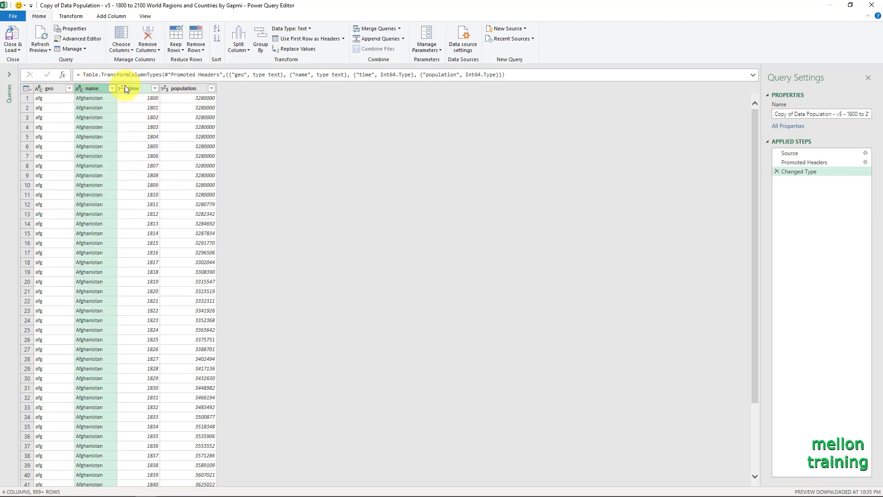
{"action": "left_click", "coordinate": [165, 88]}
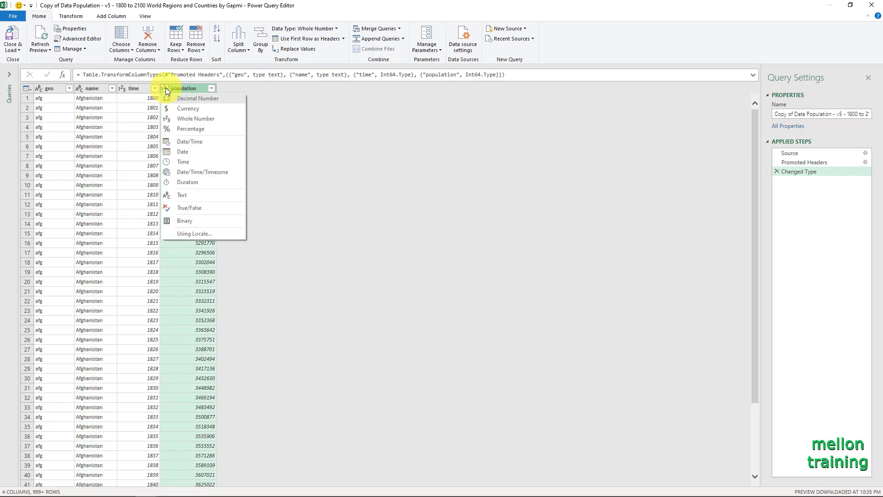
{"action": "left_click", "coordinate": [279, 107]}
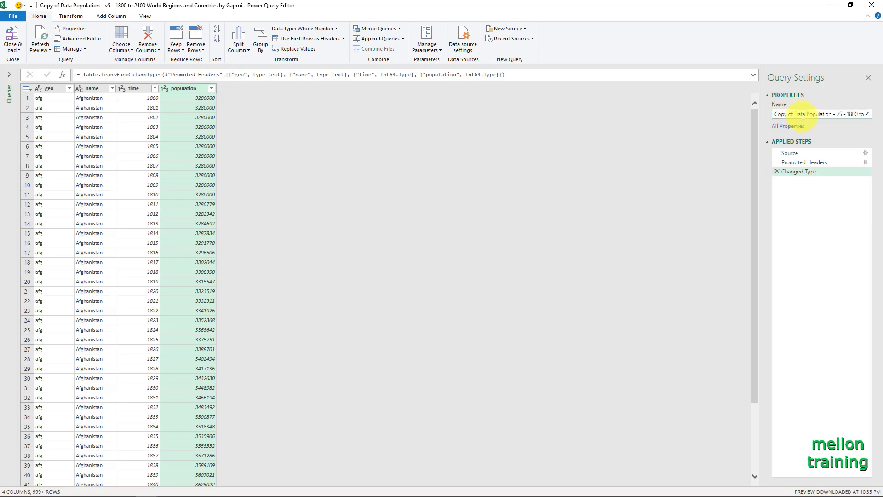
Rename the query from Copy of Data Population to Data Population
{"action": "mouse_move", "coordinate": [794, 115]}
{"action": "left_mouse_down"}
{"action": "mouse_move", "coordinate": [771, 117]}
{"action": "mouse_move", "coordinate": [876, 113]}
{"action": "left_mouse_up"}
{"action": "key", "text": "Delete"}
{"action": "key", "text": "Delete"}
{"action": "type", "text": "Data Population"}
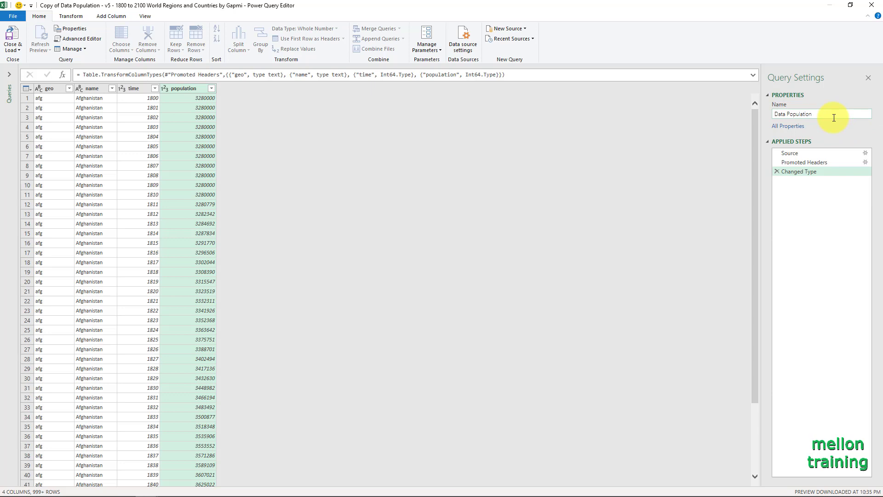
{"action": "left_click", "coordinate": [801, 131]}
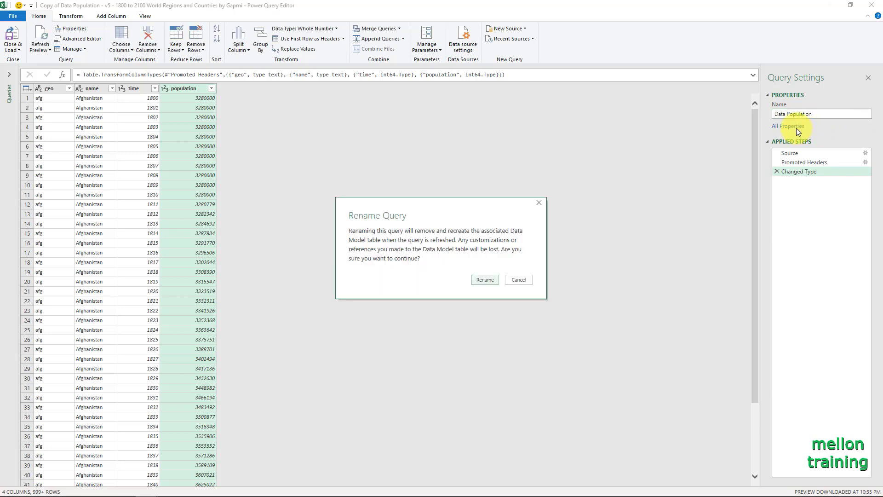
{"action": "left_click", "coordinate": [490, 280]}
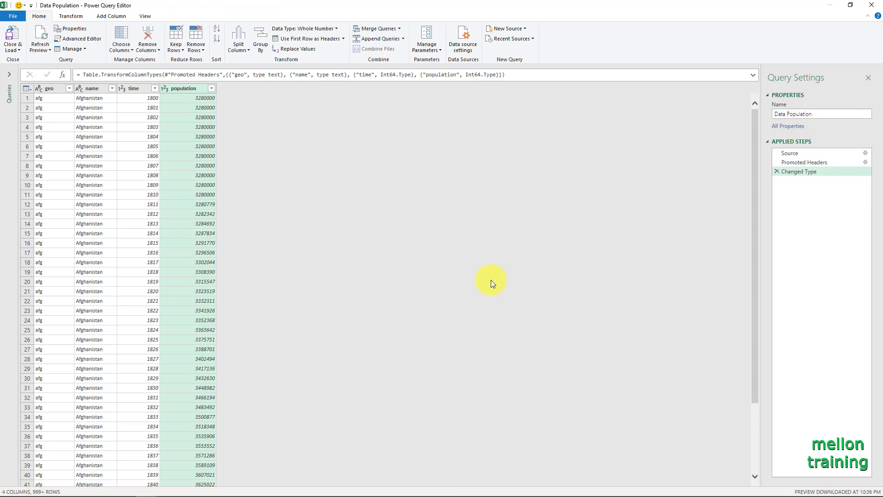
View and cancel the query's full properties, then remove the Promoted Headers step
{"action": "left_click", "coordinate": [794, 127]}
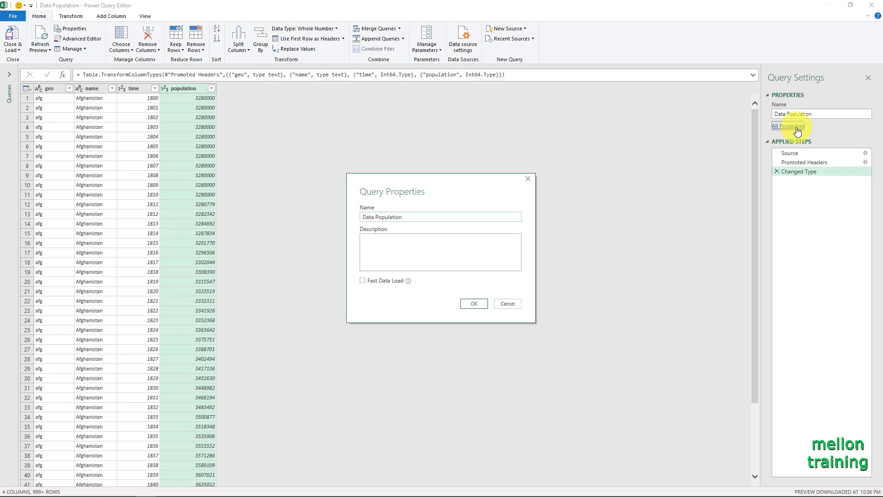
{"action": "left_click", "coordinate": [514, 304]}
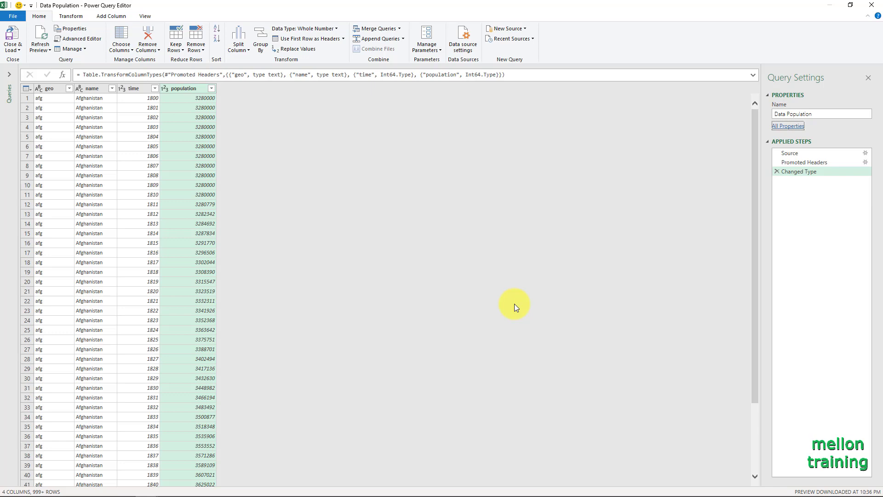
{"action": "left_click", "coordinate": [779, 164]}
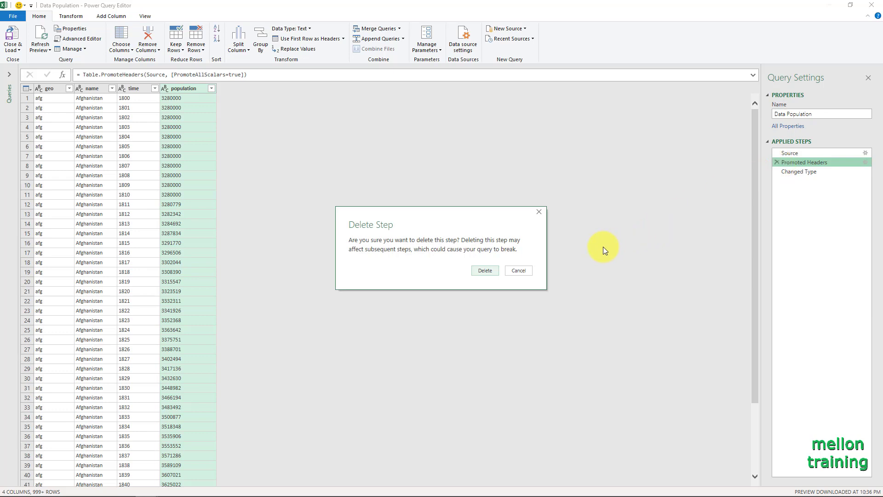
{"action": "left_click", "coordinate": [526, 271]}
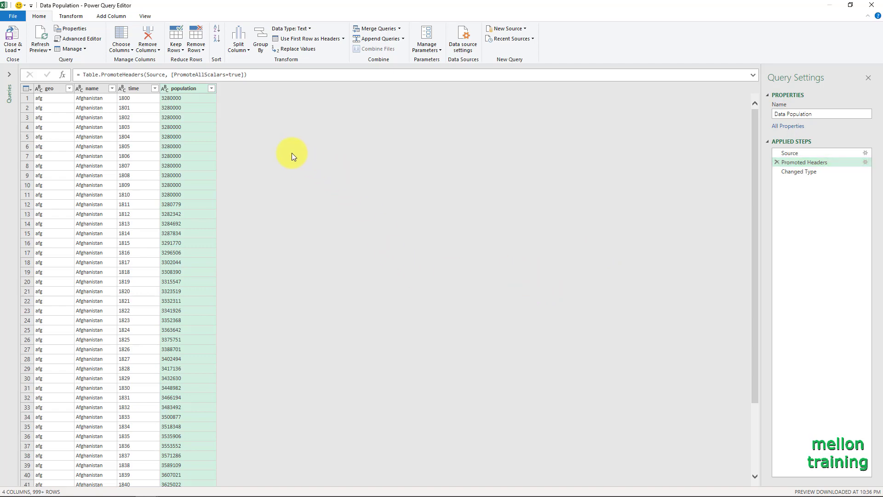
Insert a Keep Top Rows step keeping the first 5000 rows
{"action": "left_click", "coordinate": [184, 48]}
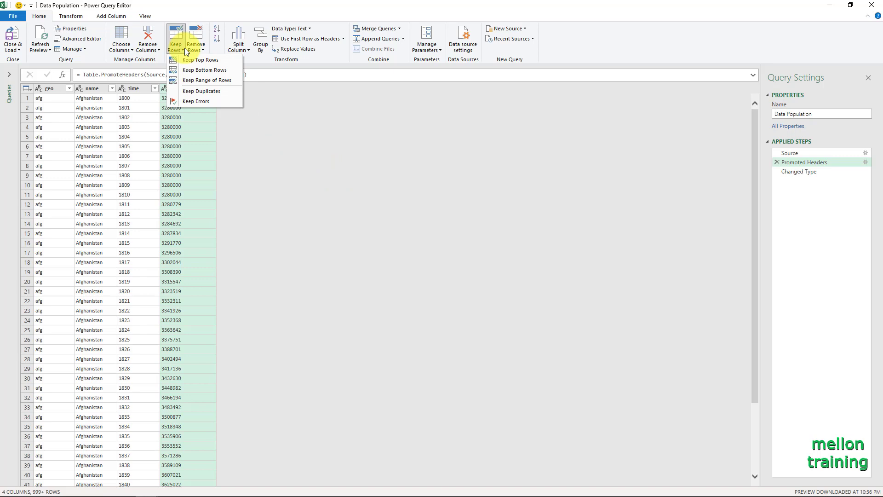
{"action": "left_click", "coordinate": [205, 60]}
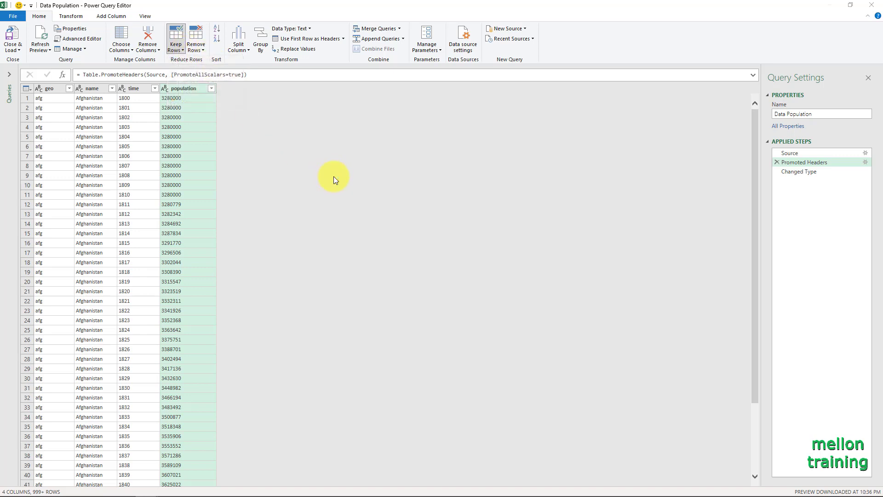
{"action": "left_click", "coordinate": [483, 271]}
{"action": "type", "text": "5"}
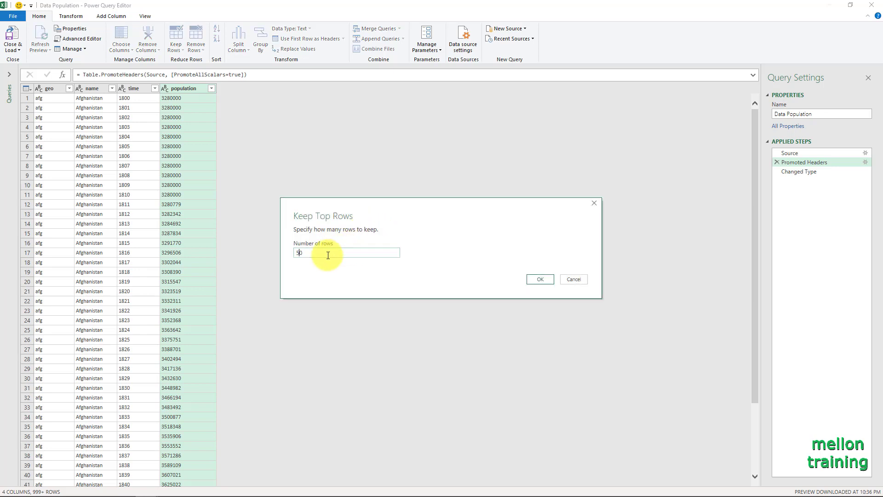
{"action": "type", "text": "00"}
{"action": "left_click", "coordinate": [543, 279]}
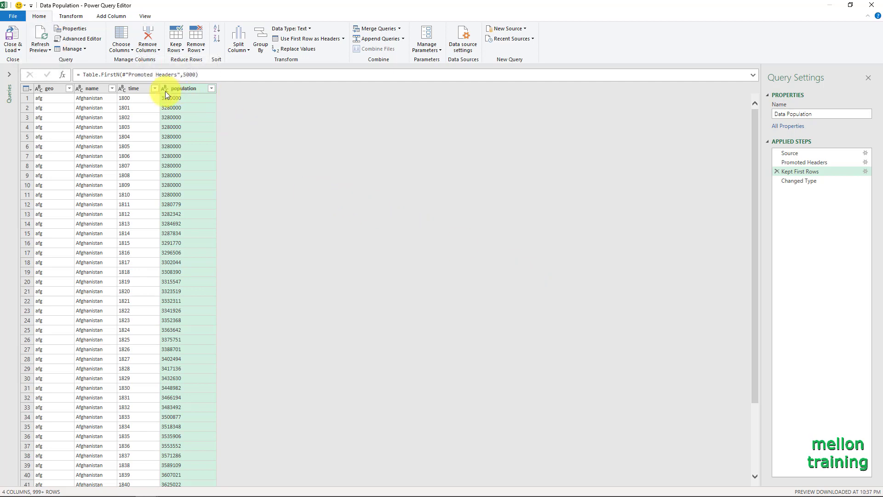
{"action": "left_click", "coordinate": [51, 90]}
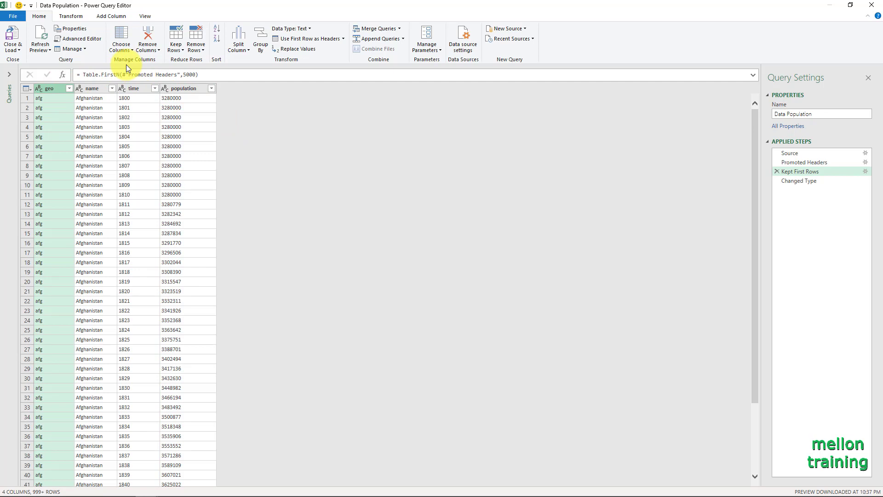
{"action": "left_click", "coordinate": [150, 35]}
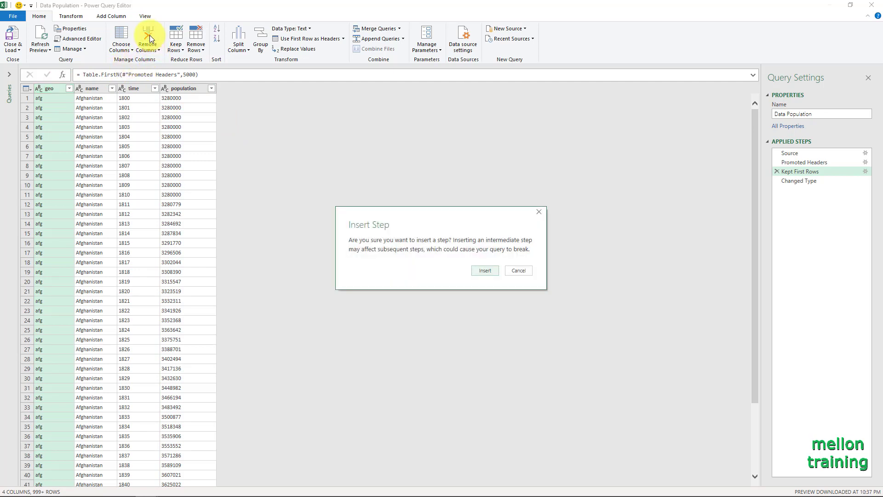
{"action": "left_click", "coordinate": [486, 271]}
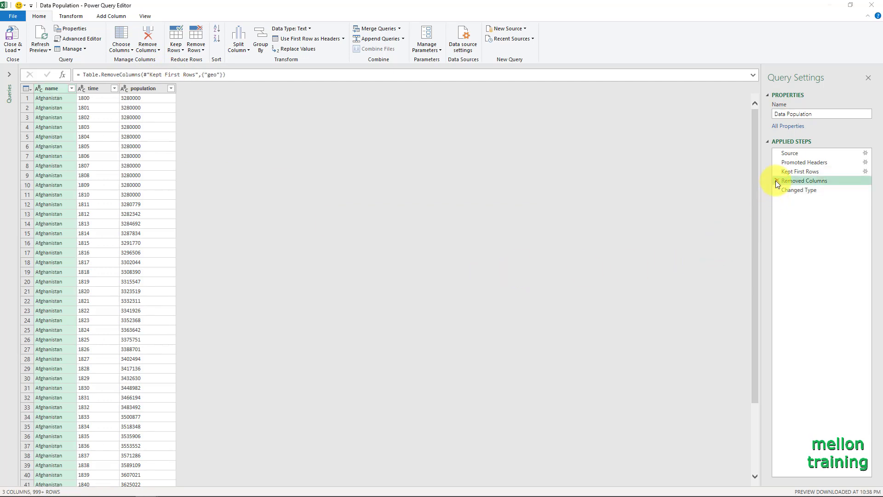
{"action": "left_click", "coordinate": [776, 180]}
{"action": "left_click", "coordinate": [485, 270]}
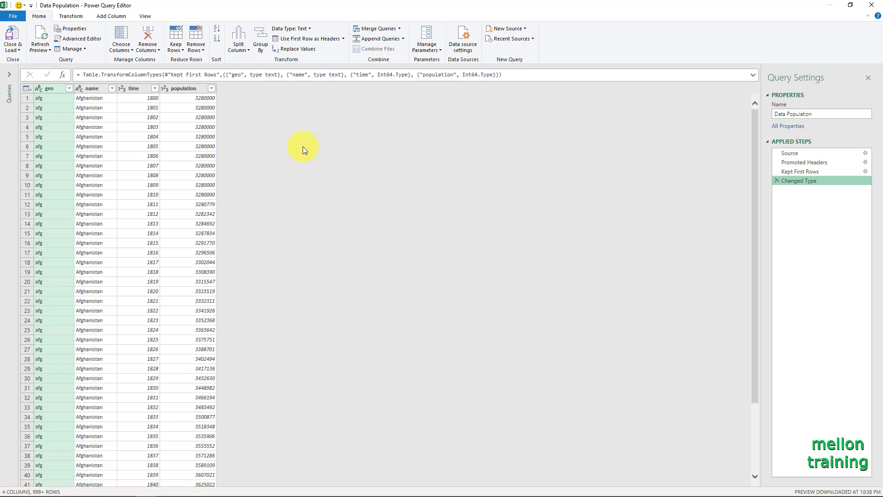
Sort the name column ascending so Afghanistan comes first
{"action": "left_click", "coordinate": [203, 50]}
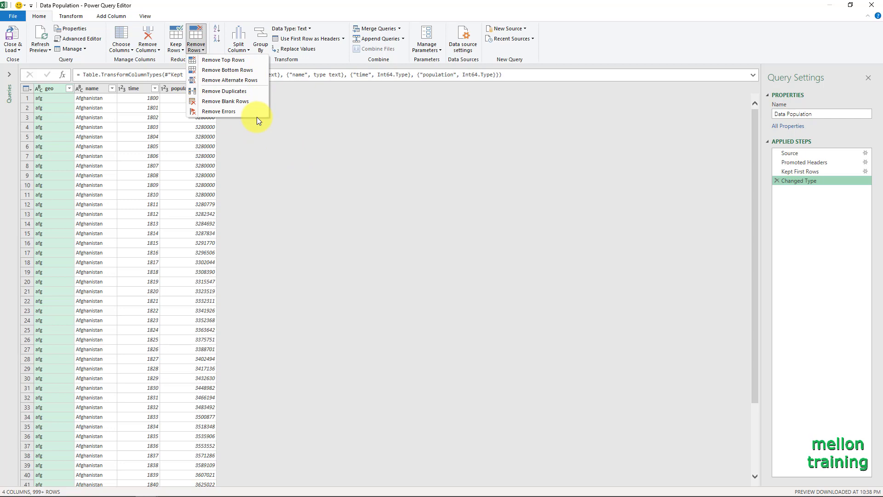
{"action": "left_click", "coordinate": [90, 87]}
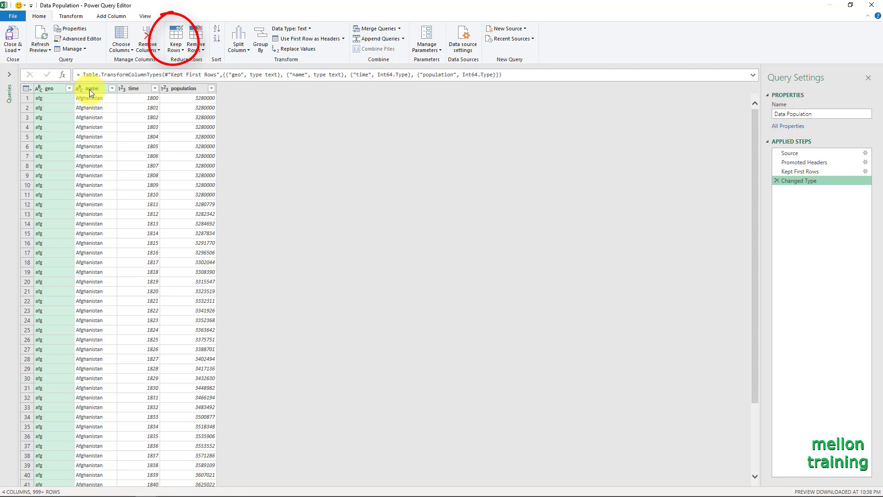
{"action": "left_click", "coordinate": [89, 89]}
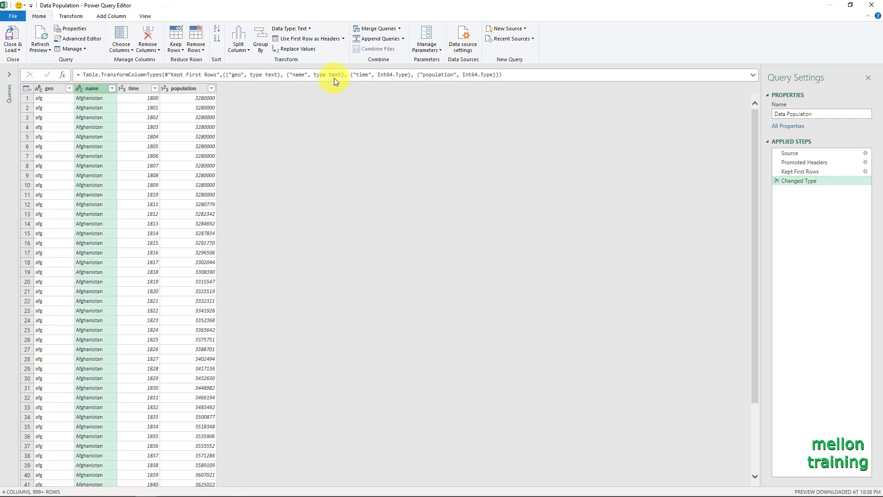
{"action": "left_click", "coordinate": [217, 38]}
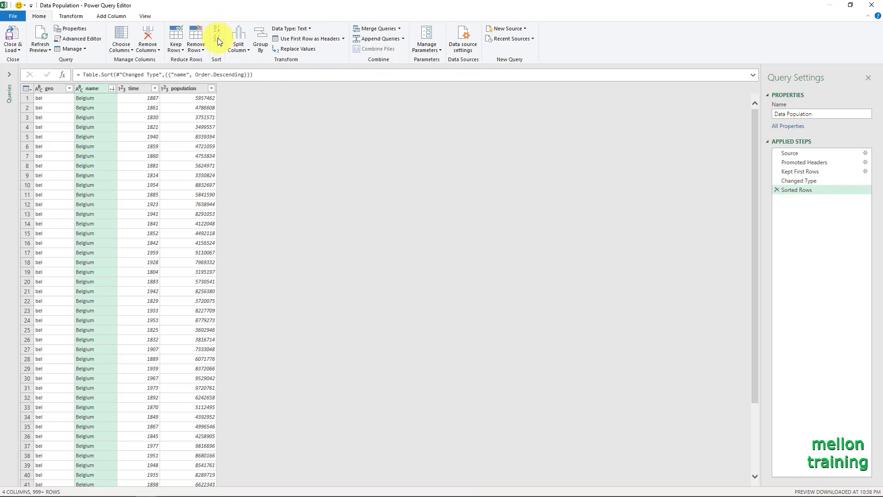
{"action": "left_click", "coordinate": [217, 34]}
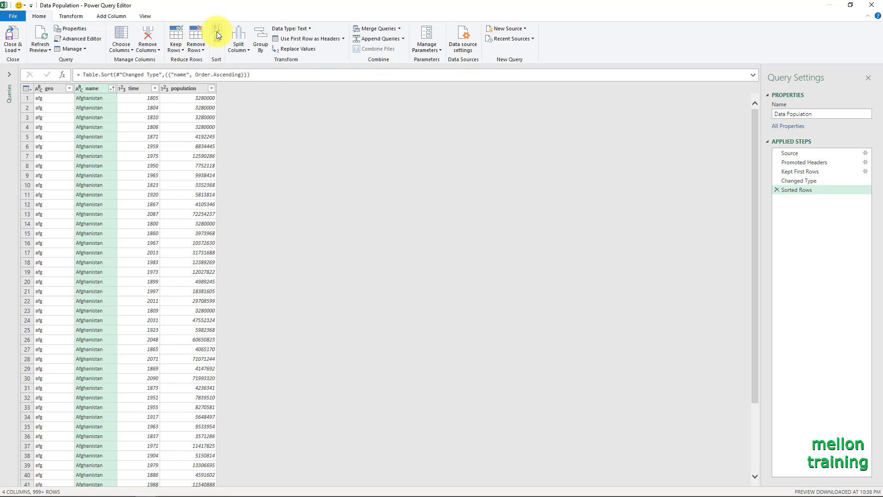
{"action": "left_click", "coordinate": [112, 89]}
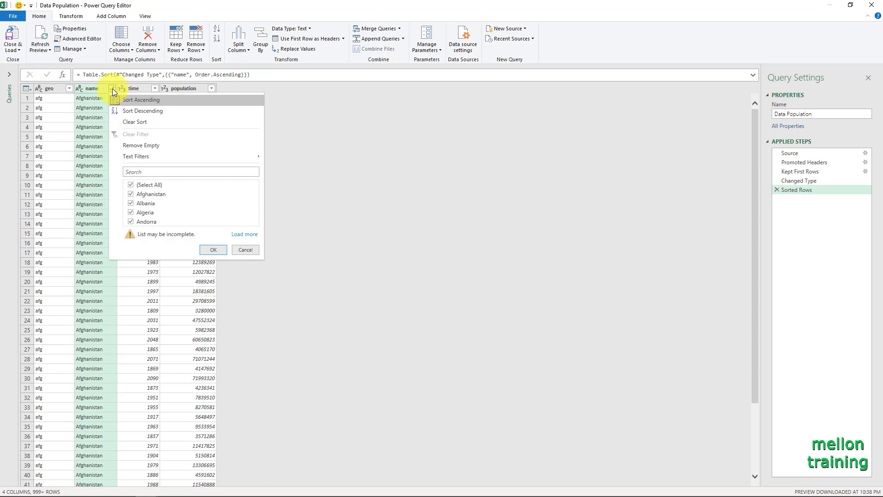
{"action": "left_click", "coordinate": [112, 89]}
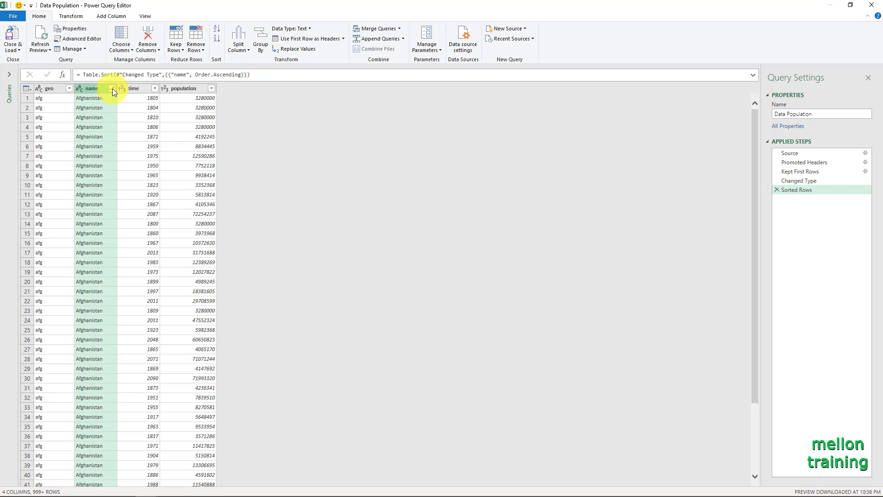
Close & Load the editor so Data Population reports 5,000 rows loaded
{"action": "left_click", "coordinate": [14, 49]}
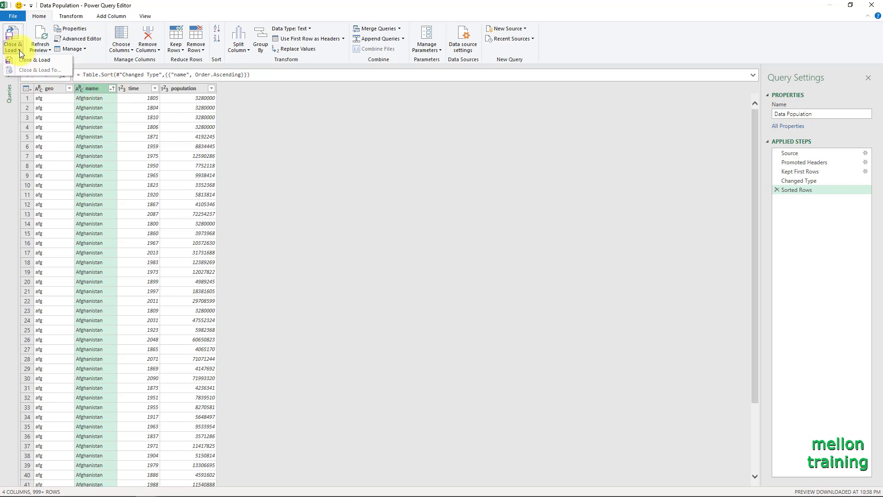
{"action": "left_click", "coordinate": [43, 59]}
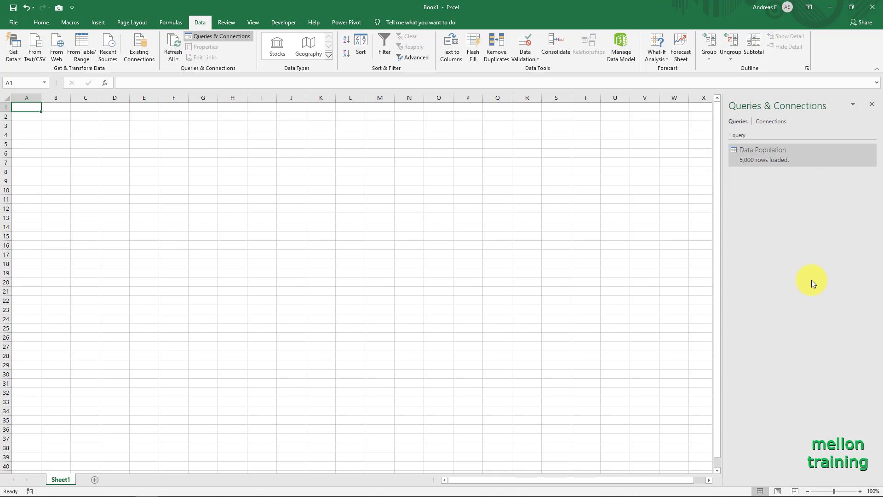
{"action": "left_click", "coordinate": [625, 58]}
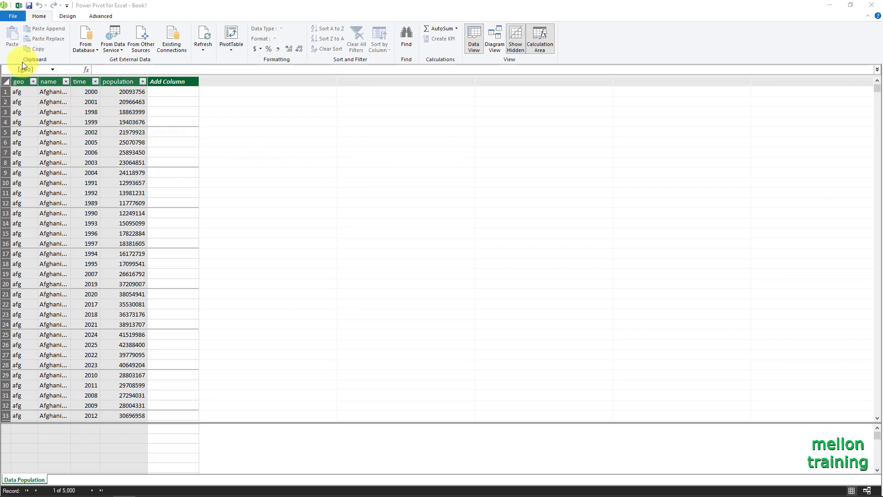
{"action": "left_click", "coordinate": [18, 6]}
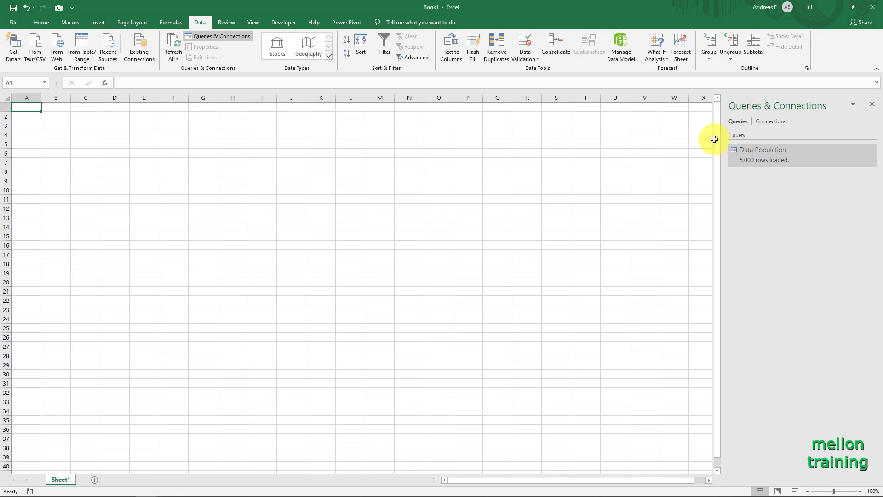
{"action": "mouse_move", "coordinate": [801, 155]}
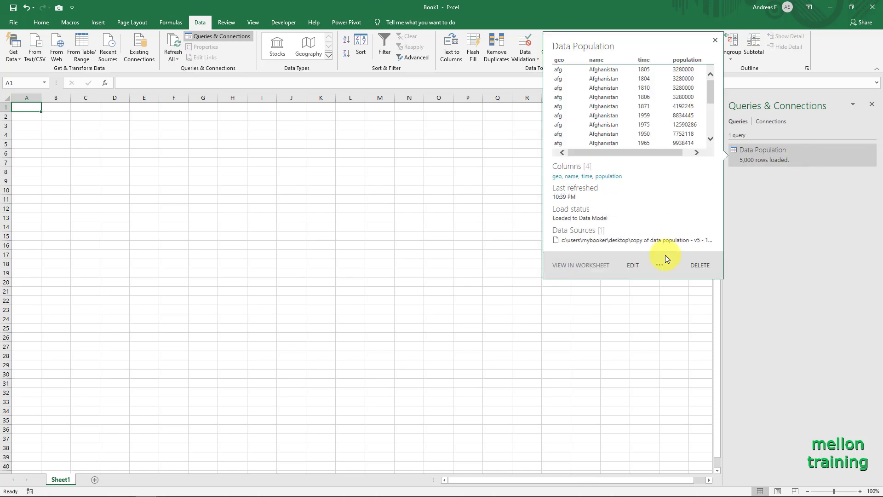
Load Data Population as a Table on Sheet1 at A1, keeping Add to Data Model checked
{"action": "left_click", "coordinate": [659, 265]}
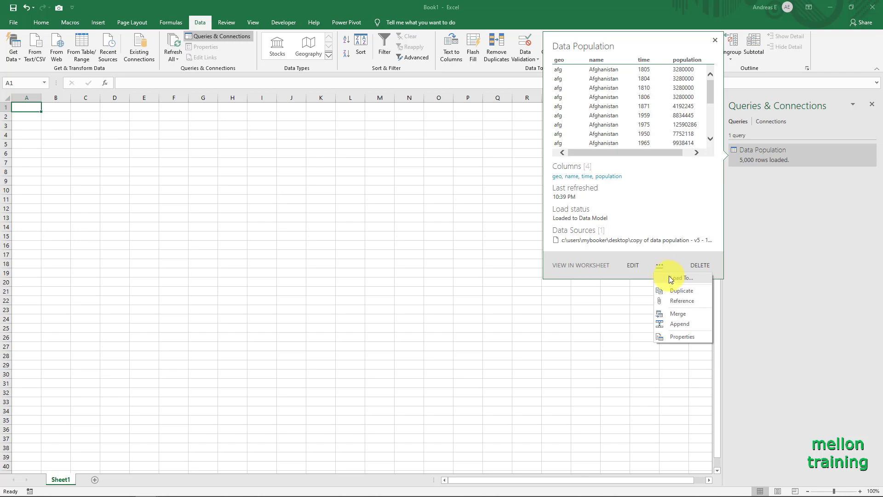
{"action": "left_click", "coordinate": [692, 278]}
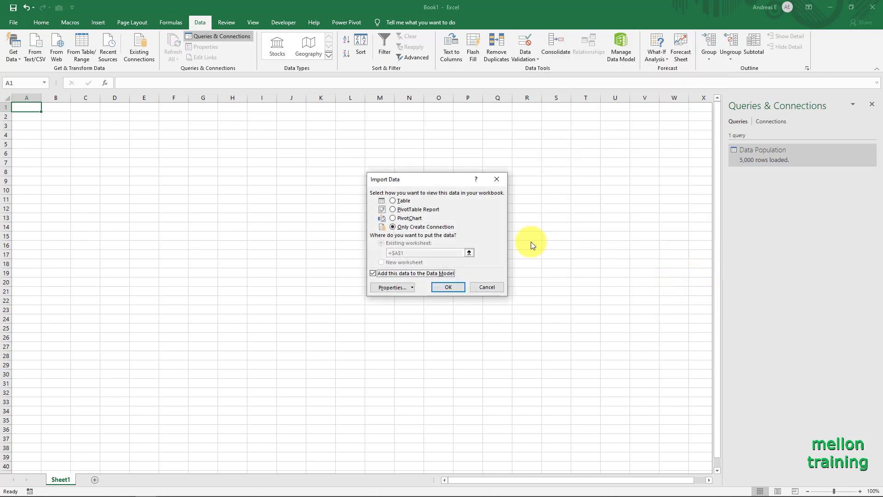
{"action": "left_click", "coordinate": [393, 200]}
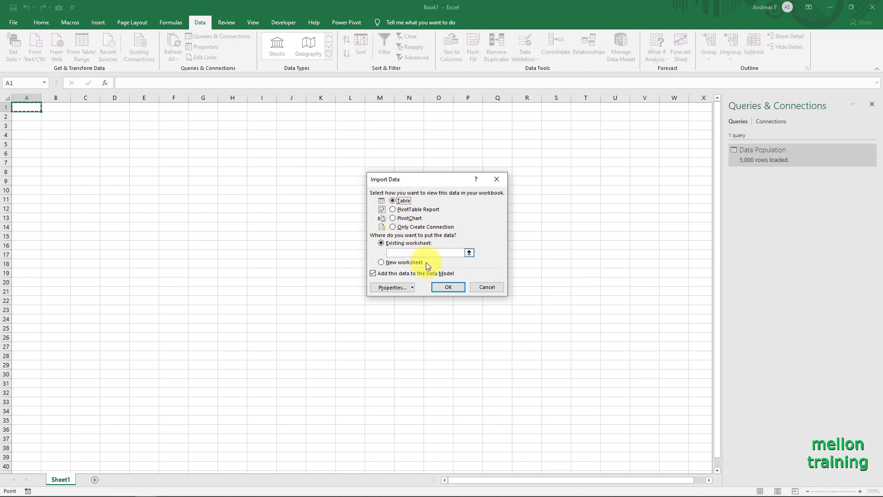
{"action": "left_click", "coordinate": [440, 285]}
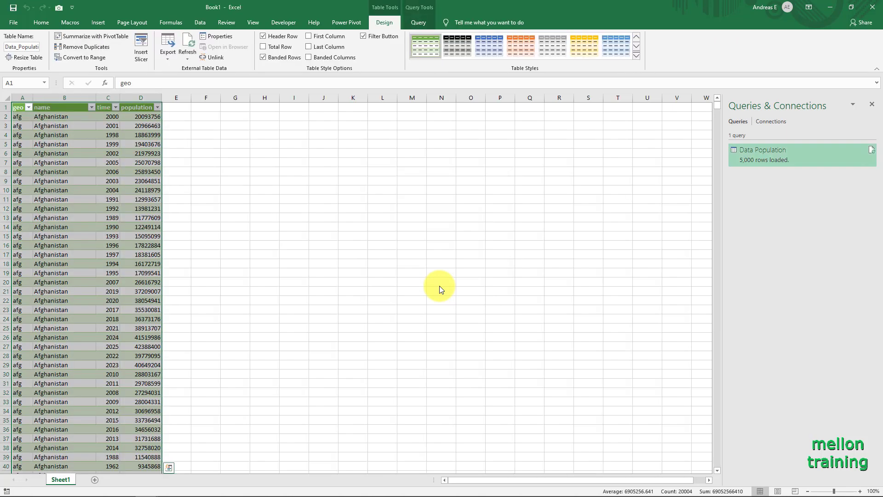
{"action": "left_click", "coordinate": [183, 109]}
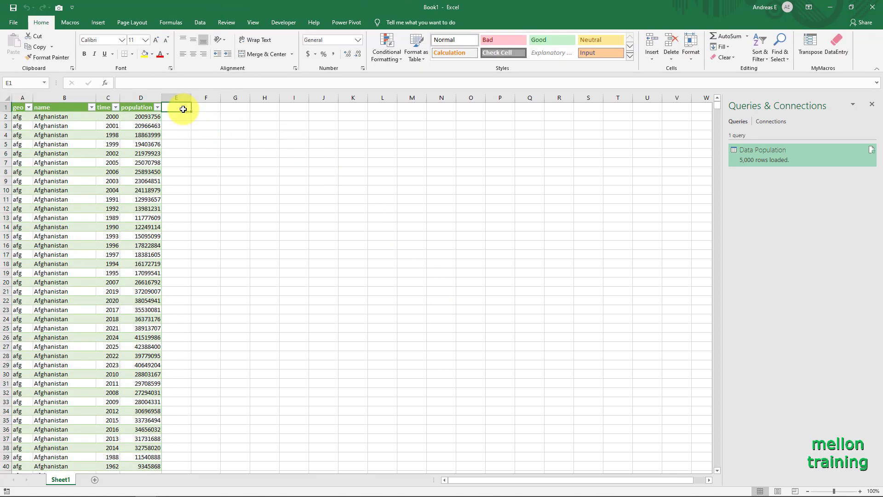